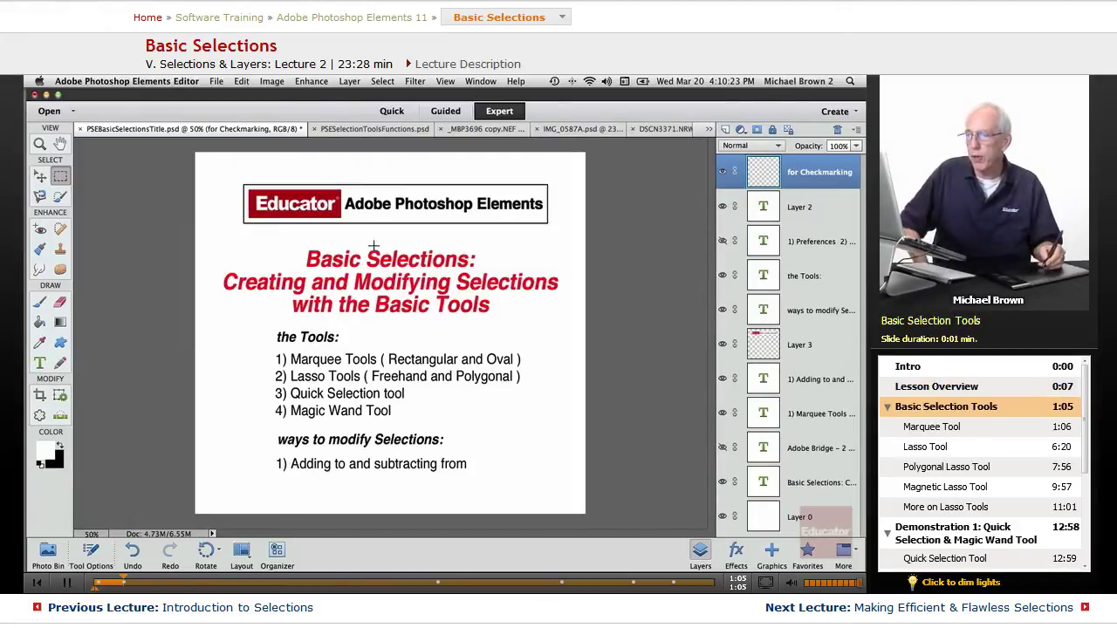
Step: Go to the Selection Tools slide and pick the Rectangular Marquee tool
click(349, 130)
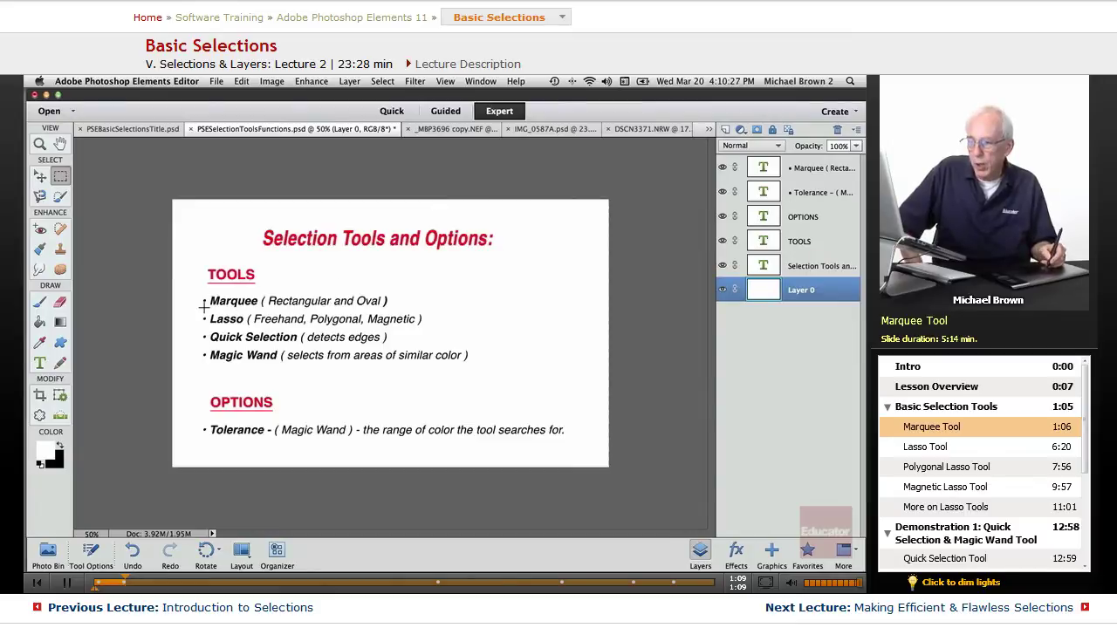
click(61, 178)
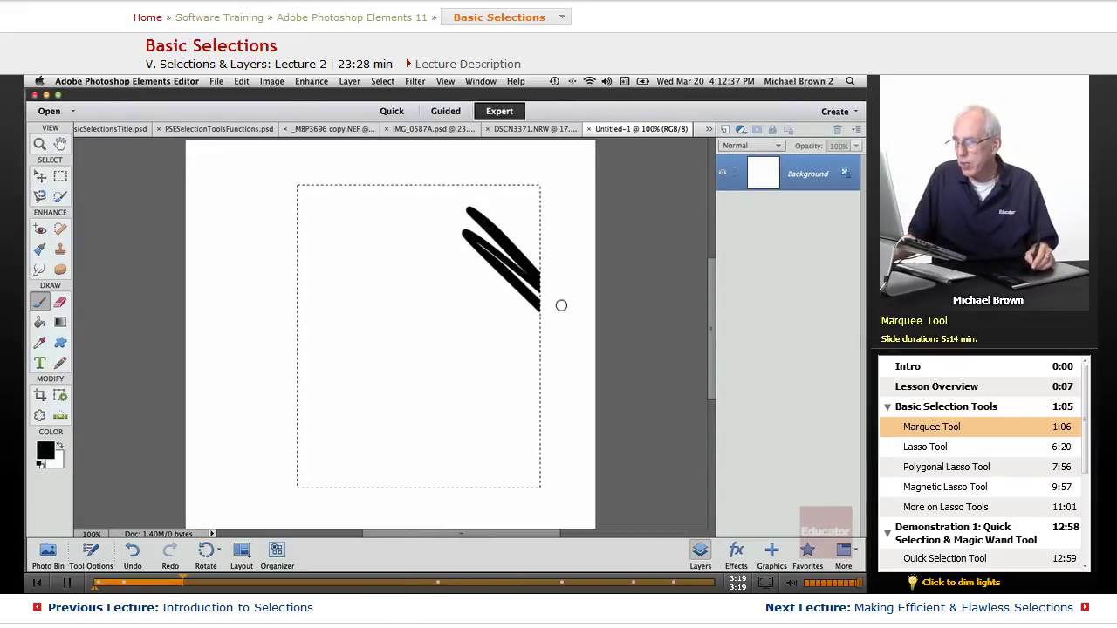
Step: Paint black inside the selection, deselect and paint freely, then undo back to the rectangle selection
mouse_move(521, 258)
mouse_down()
mouse_move(518, 230)
mouse_move(552, 254)
mouse_move(539, 185)
mouse_move(542, 227)
mouse_move(486, 184)
mouse_move(524, 244)
mouse_move(450, 177)
mouse_move(546, 298)
mouse_move(533, 283)
mouse_move(530, 305)
mouse_move(556, 347)
mouse_move(480, 219)
mouse_move(548, 342)
mouse_up()
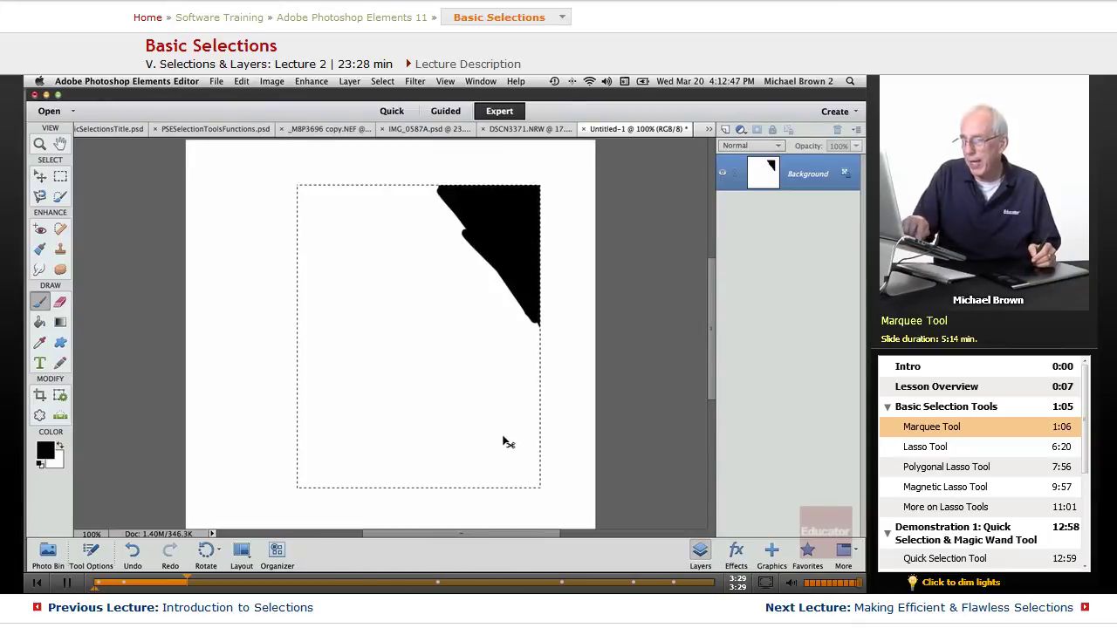
key(super+d)
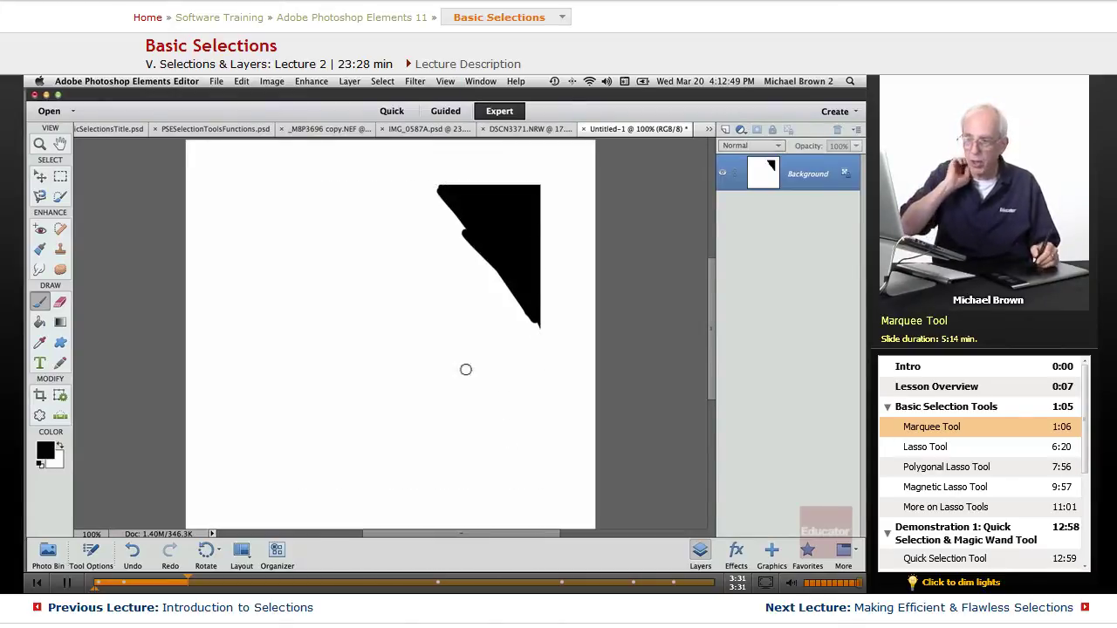
mouse_move(401, 350)
mouse_down()
mouse_move(344, 307)
mouse_move(541, 419)
mouse_move(288, 285)
mouse_move(516, 422)
mouse_move(488, 369)
mouse_move(538, 455)
mouse_move(514, 404)
mouse_move(508, 421)
mouse_move(533, 472)
mouse_move(490, 417)
mouse_move(513, 489)
mouse_move(504, 501)
mouse_move(538, 393)
mouse_up()
mouse_move(551, 488)
mouse_down()
mouse_move(485, 420)
mouse_move(452, 403)
mouse_move(498, 474)
mouse_up()
key(super+z)
key(super+z)
key(super+z)
key(super+z)
key(super+z)
key(super+z)
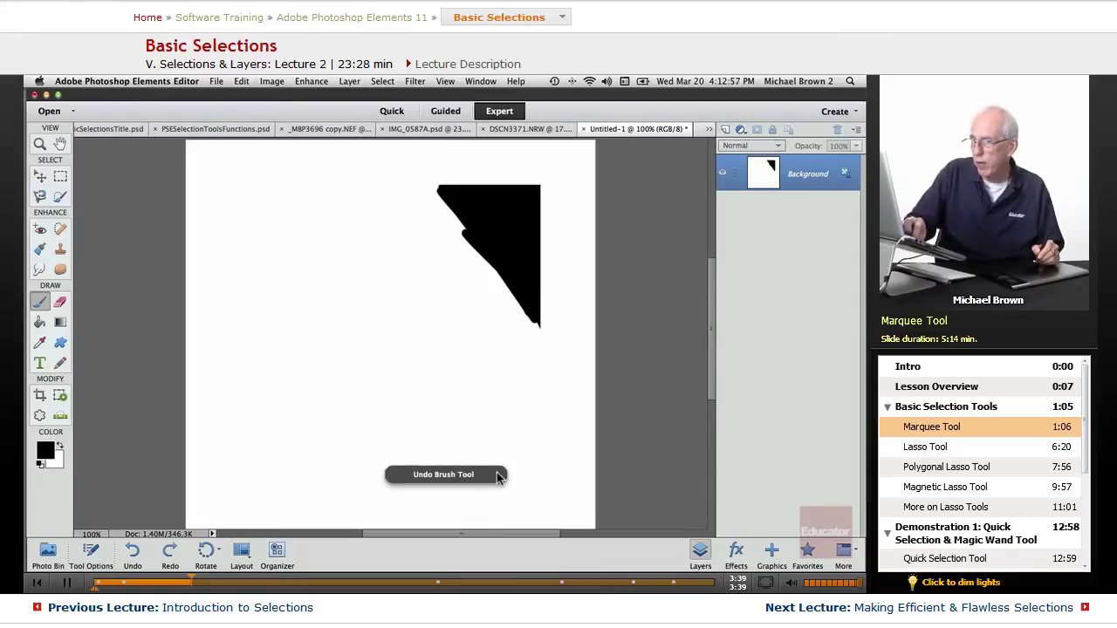
key(super+z)
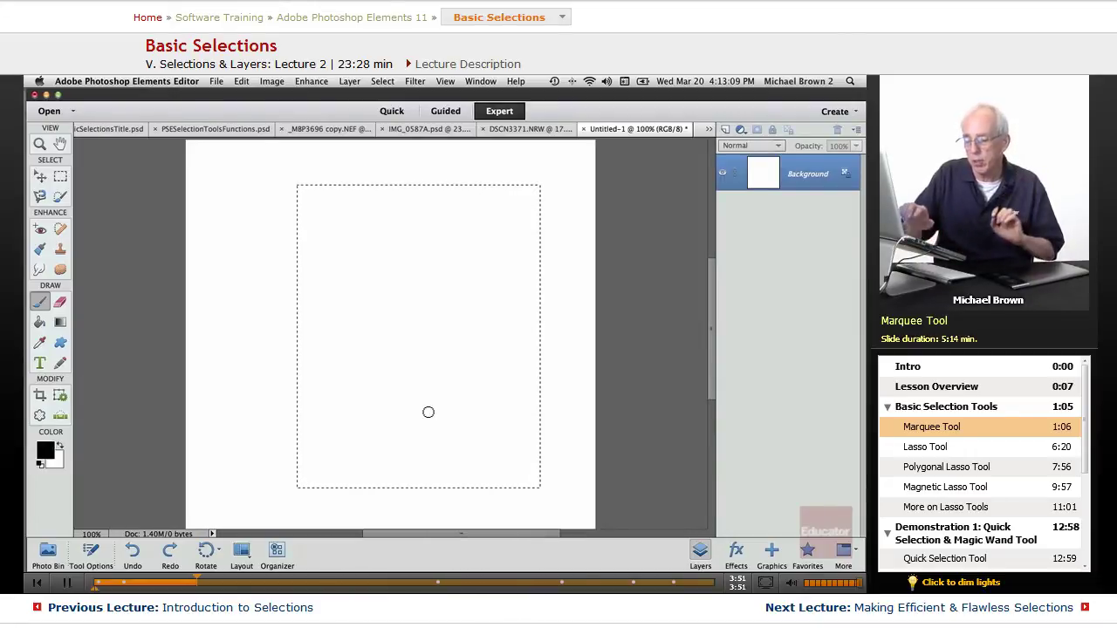
Step: Deselect, paint black strokes across the canvas, undo them, and zoom out
key(super+d)
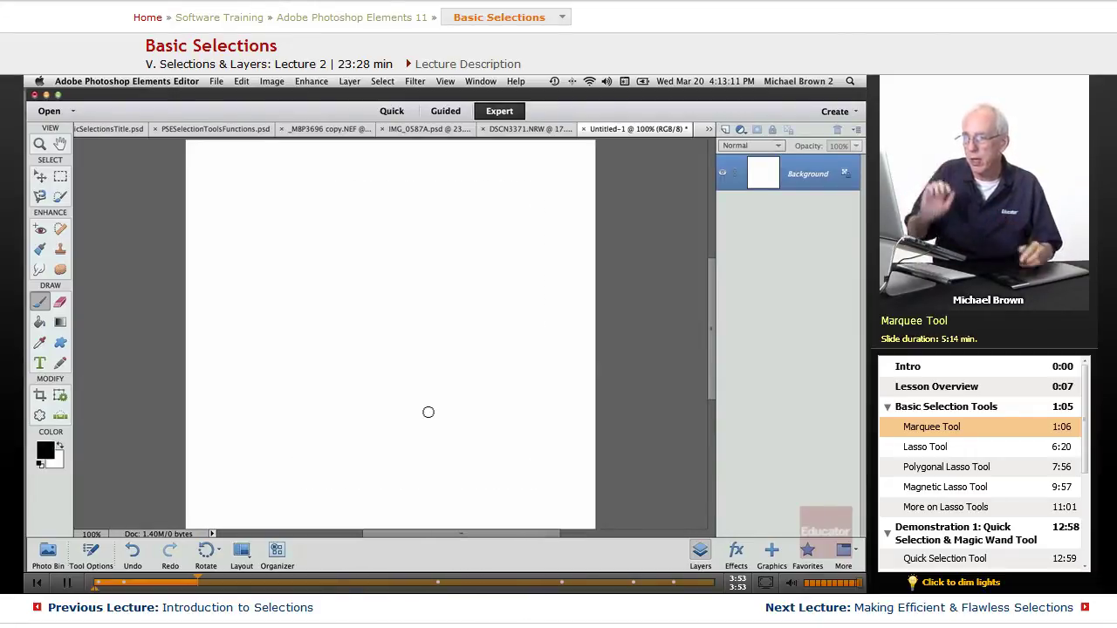
mouse_move(255, 231)
mouse_down()
mouse_move(274, 187)
mouse_move(606, 301)
mouse_up()
drag(607, 390, 178, 342)
drag(179, 370, 455, 474)
key(super+z)
key(super+z)
key(super+z)
key(super+minus)
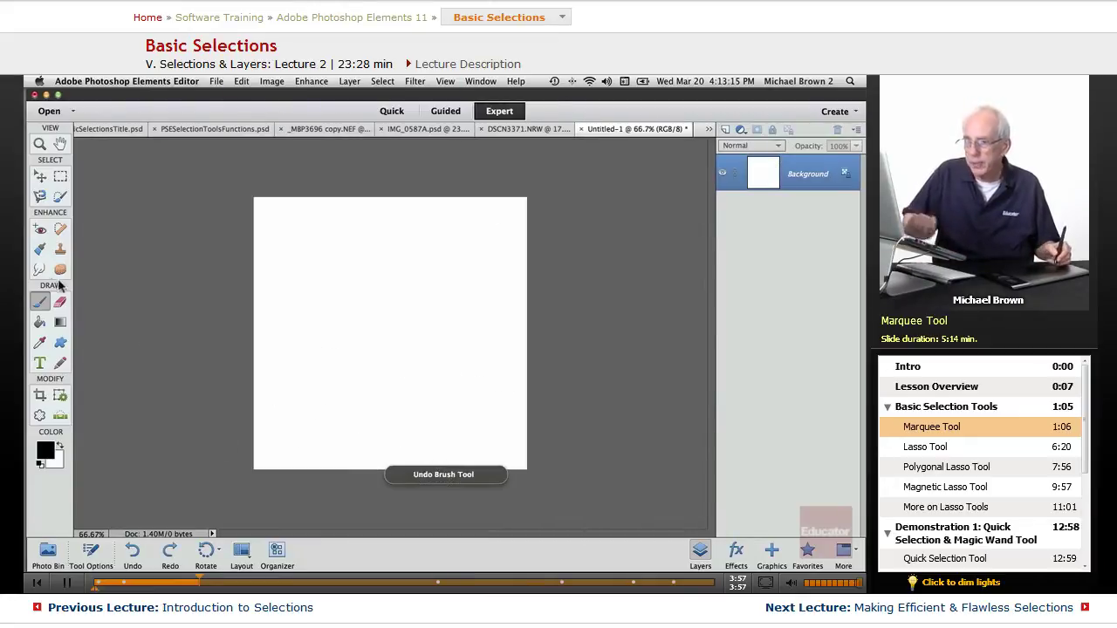
Step: Set the Rectangular Marquee's Aspect to Normal in Tool Options
click(91, 552)
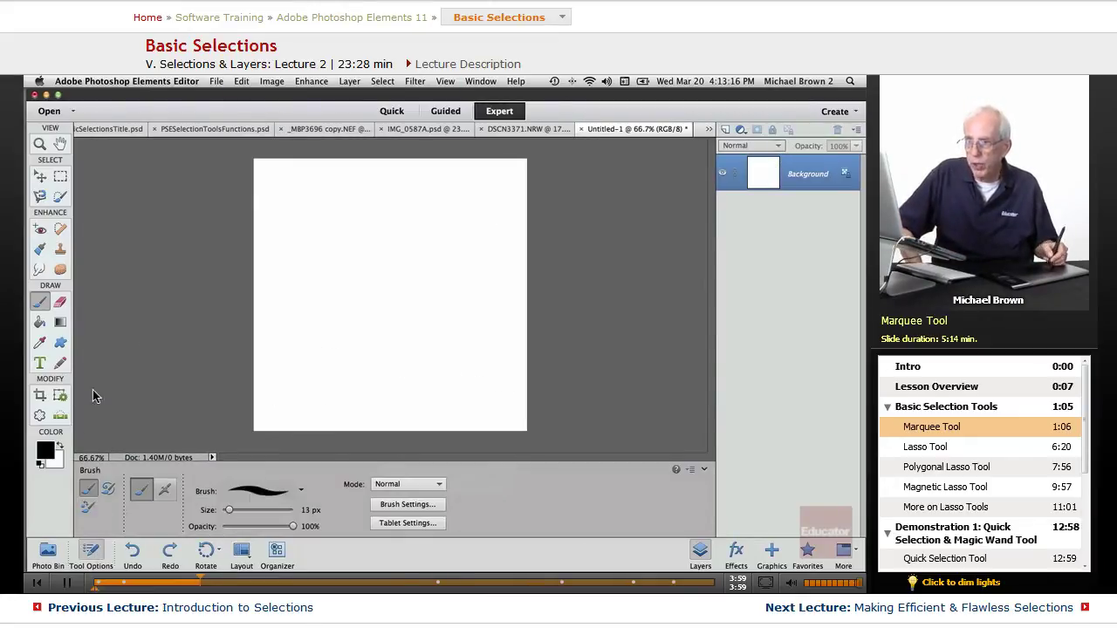
click(59, 177)
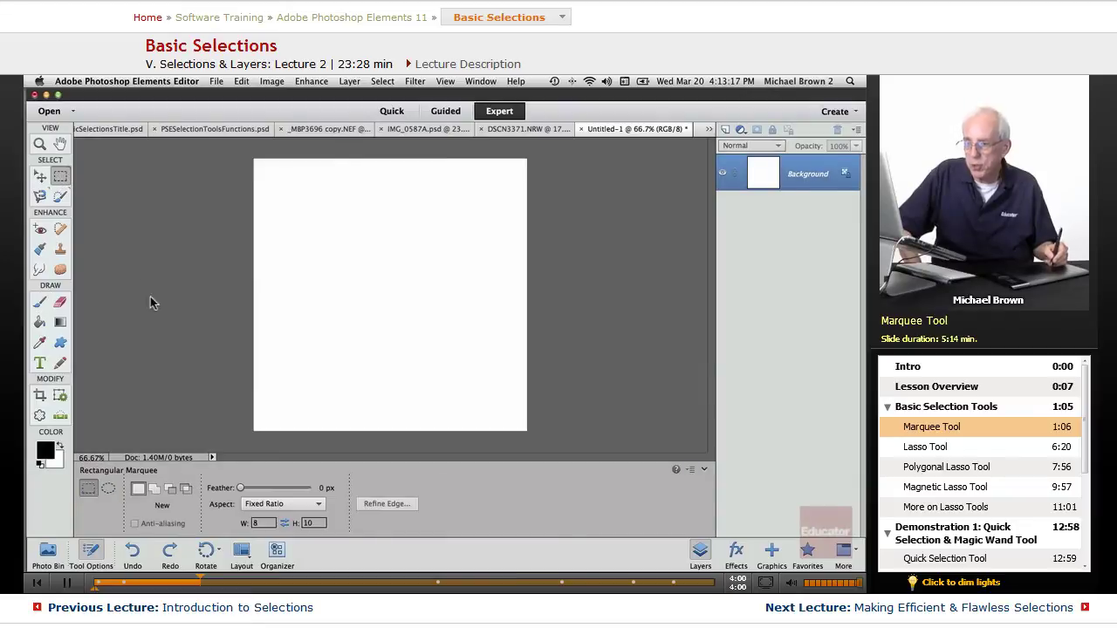
click(317, 508)
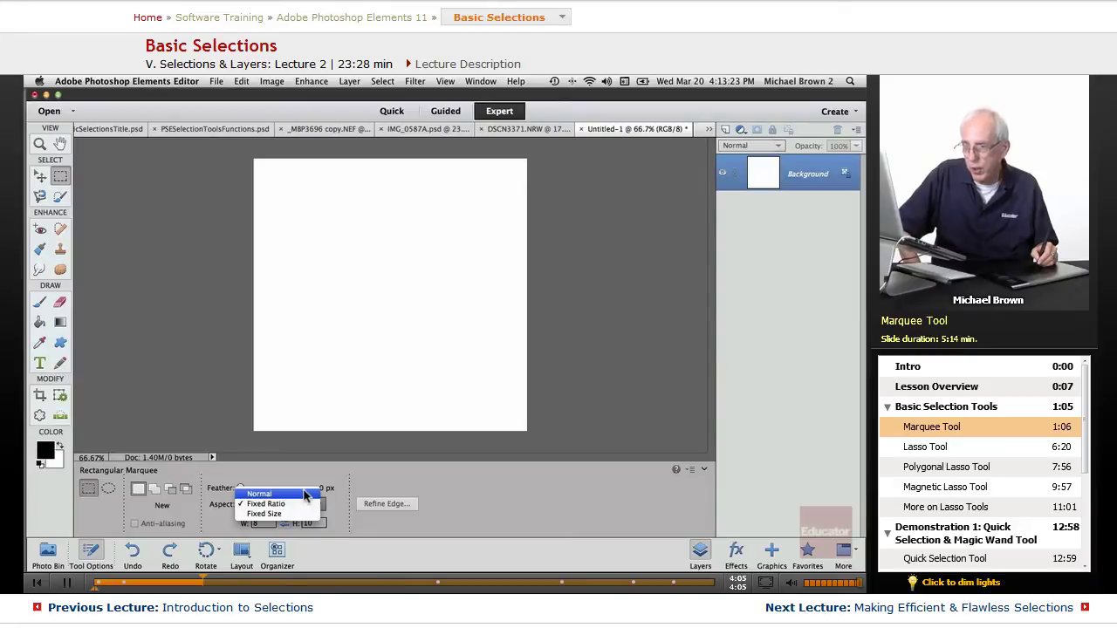
click(308, 495)
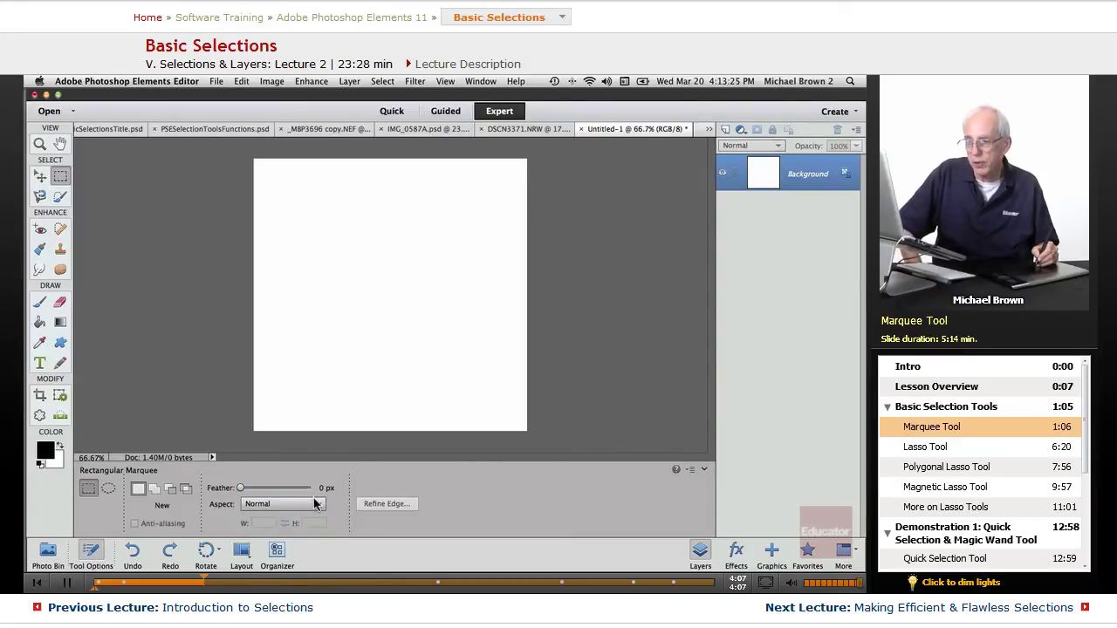
Step: Draw two test rectangular selections on the canvas, then deselect
drag(305, 230, 529, 397)
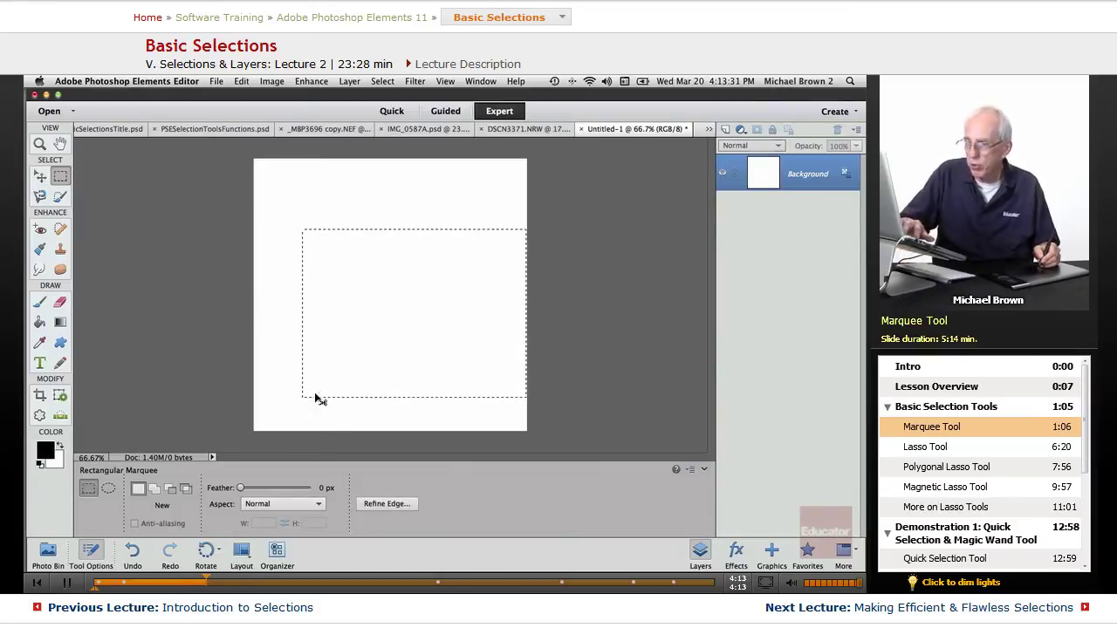
click(335, 231)
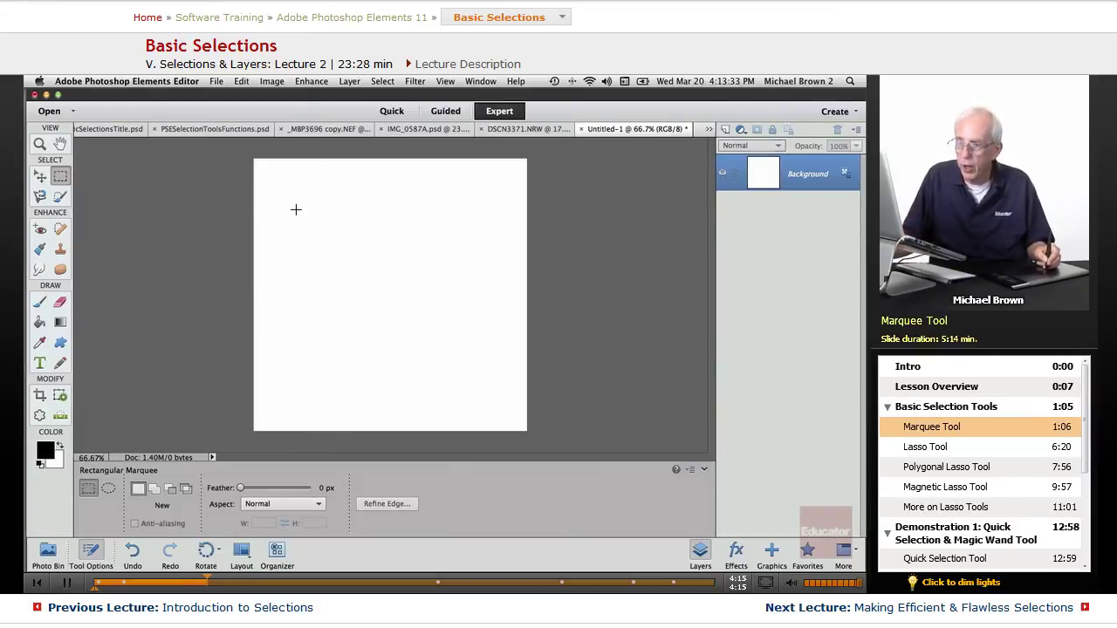
drag(296, 215, 428, 412)
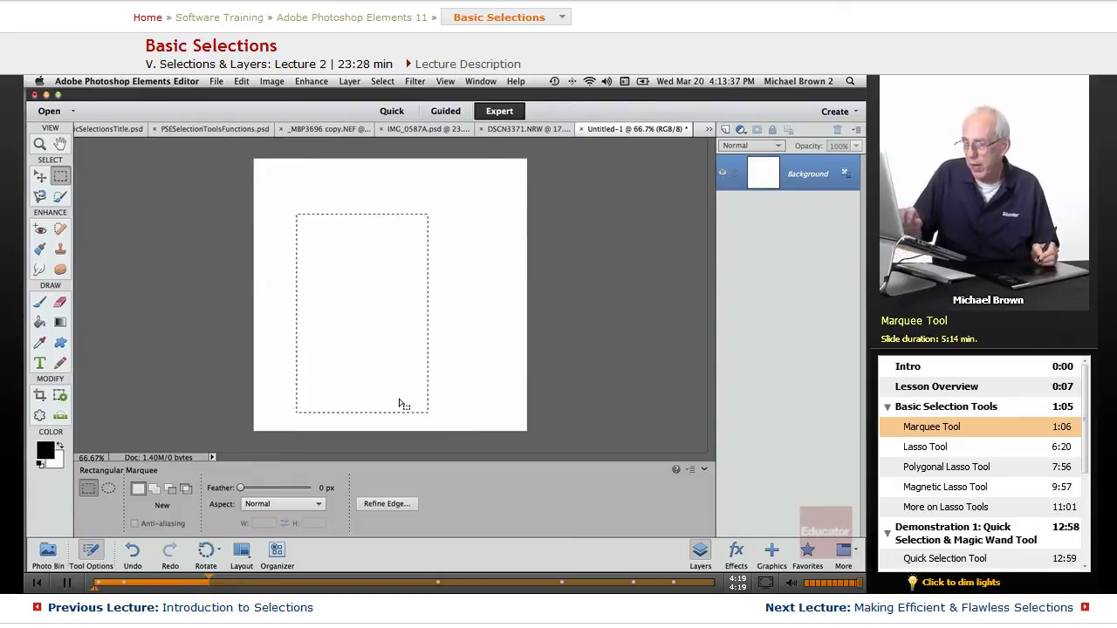
key(super+d)
Step: Switch to the Elliptical Marquee and draw tall elliptical selections
click(108, 489)
drag(328, 254, 334, 408)
drag(323, 219, 348, 444)
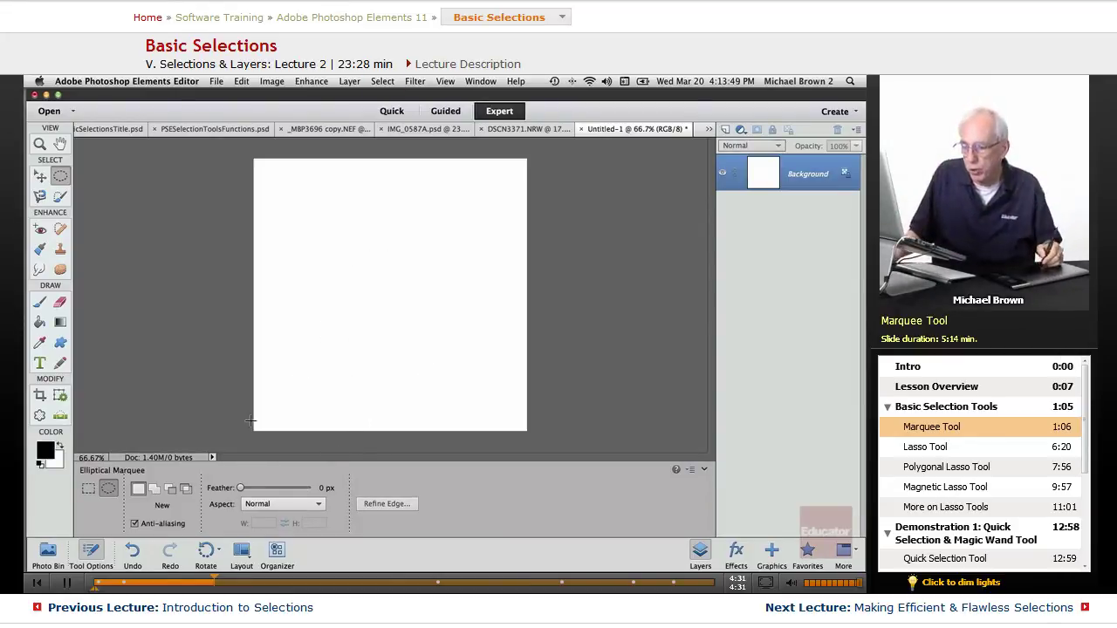
Step: With the Rectangular Marquee, practise centre-out rectangles, ending with a small square from its centre
click(87, 490)
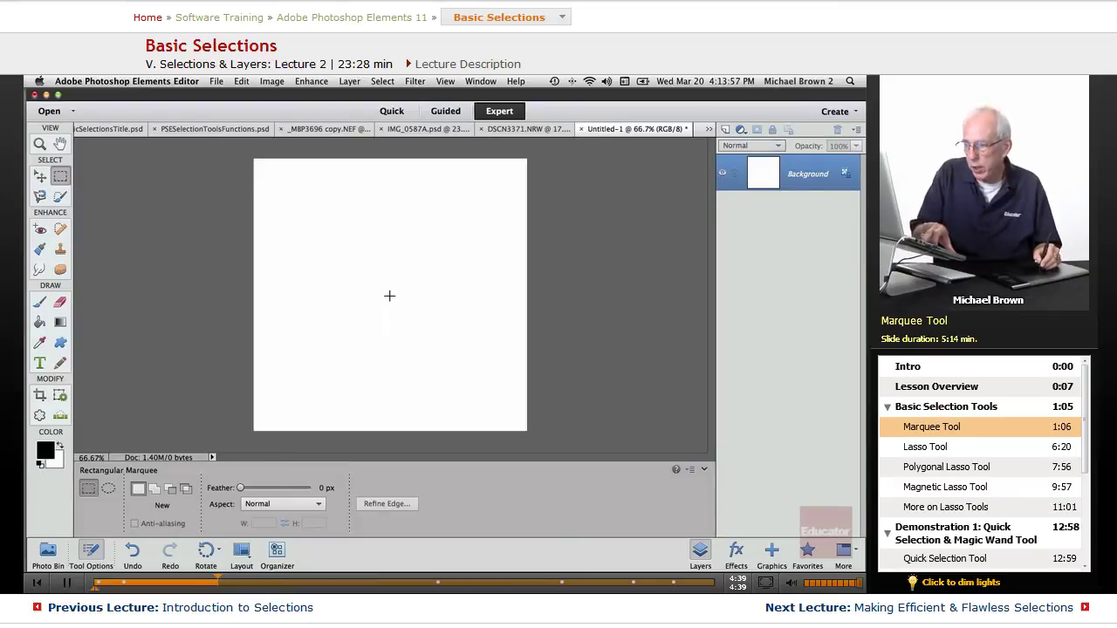
mouse_move(388, 294)
mouse_down()
mouse_move(349, 259)
mouse_move(388, 294)
mouse_up()
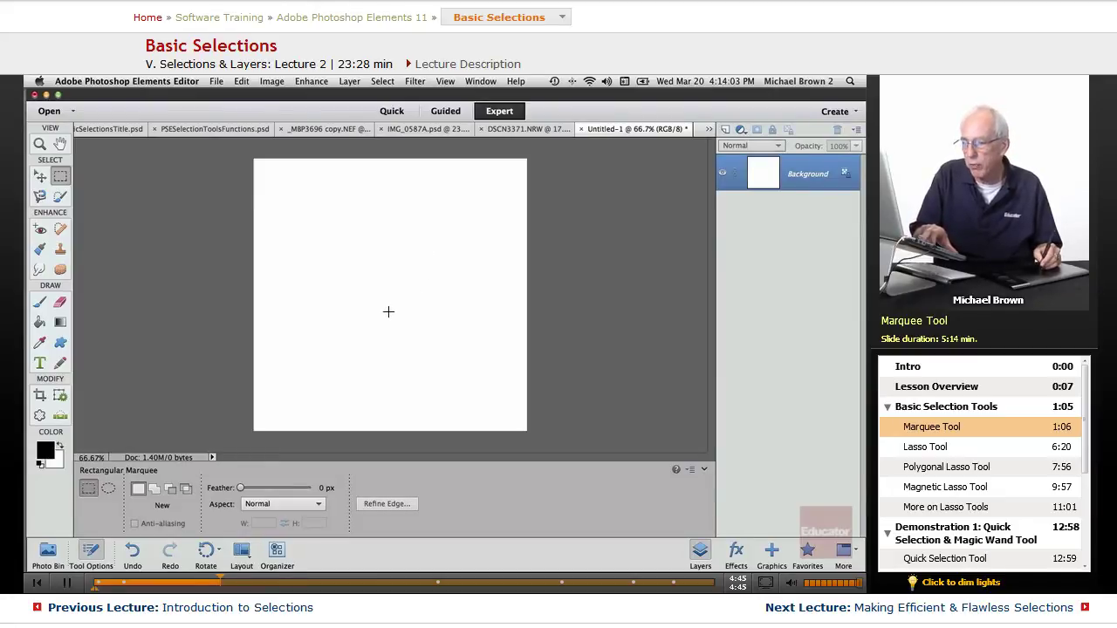
mouse_move(387, 286)
mouse_down()
mouse_move(367, 257)
mouse_move(367, 200)
mouse_move(451, 227)
mouse_move(492, 280)
mouse_move(414, 187)
mouse_move(255, 225)
mouse_move(309, 207)
mouse_move(399, 281)
mouse_up()
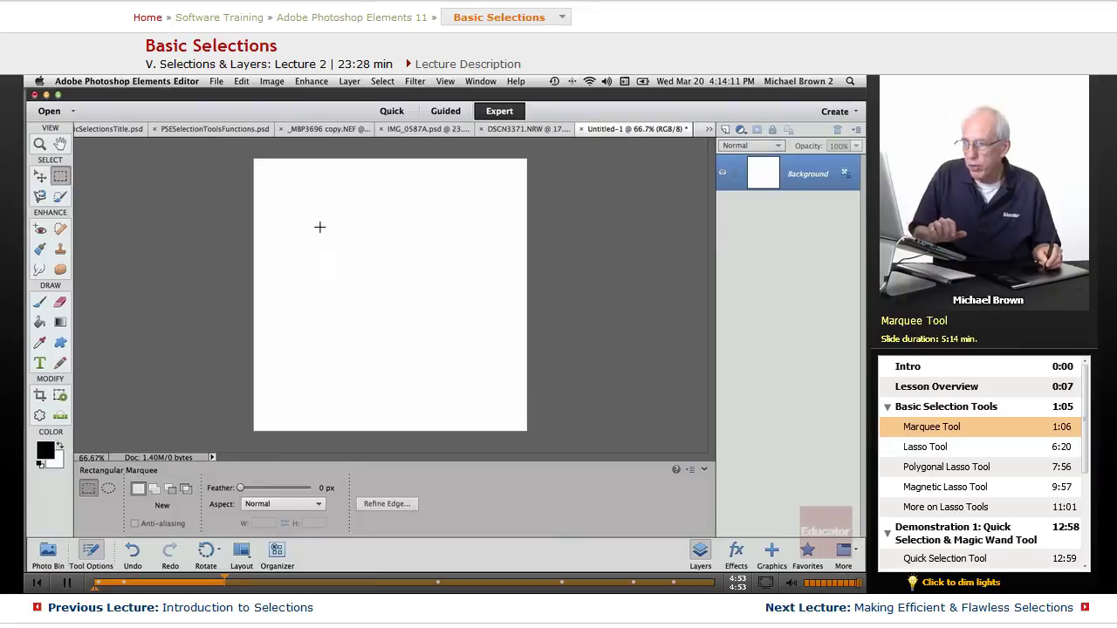
drag(320, 227, 460, 361)
click(419, 339)
drag(379, 281, 459, 396)
click(459, 396)
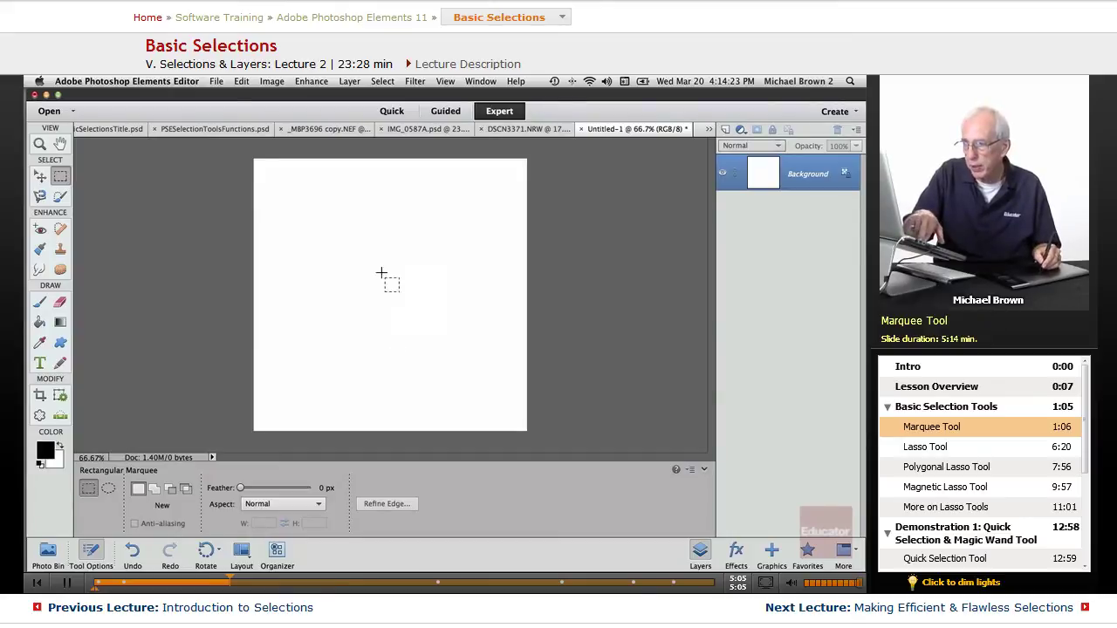
drag(379, 270, 330, 320)
Step: Clear the square, then draw and clear practice rectangular selections
key(super+d)
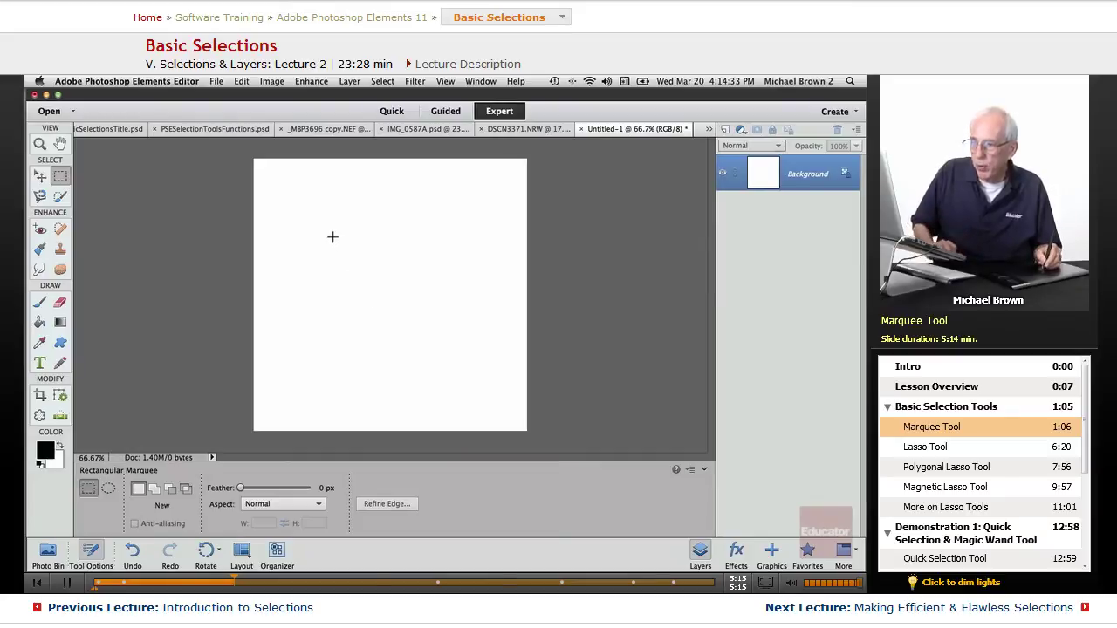
drag(332, 236, 437, 403)
click(421, 376)
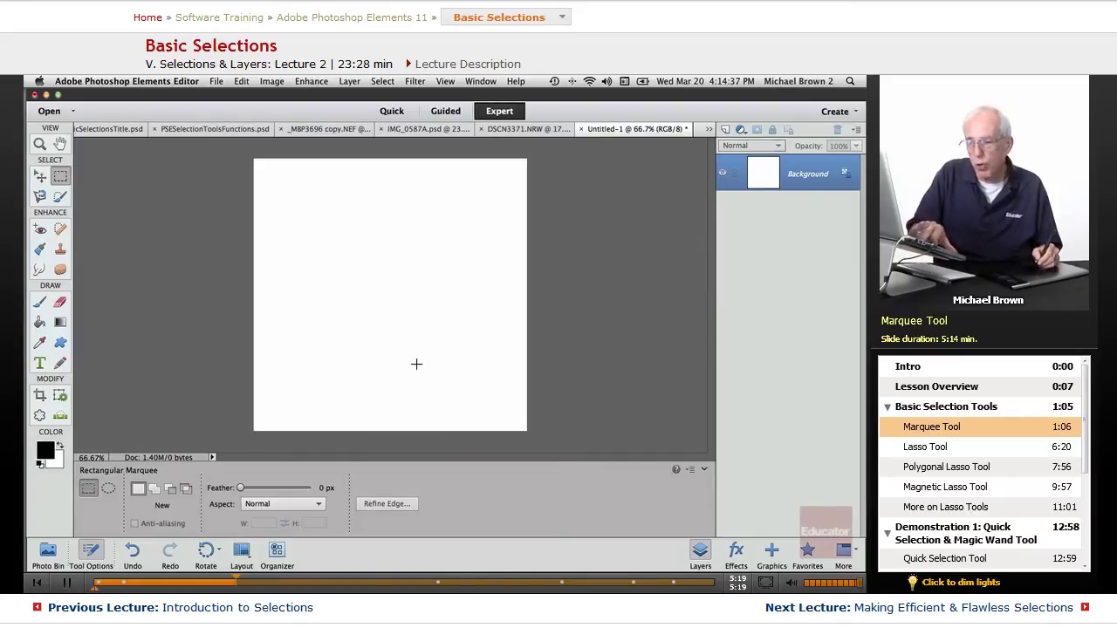
drag(376, 275, 256, 245)
Step: With the Elliptical Marquee, draw and clear several ellipses and a circle
click(109, 490)
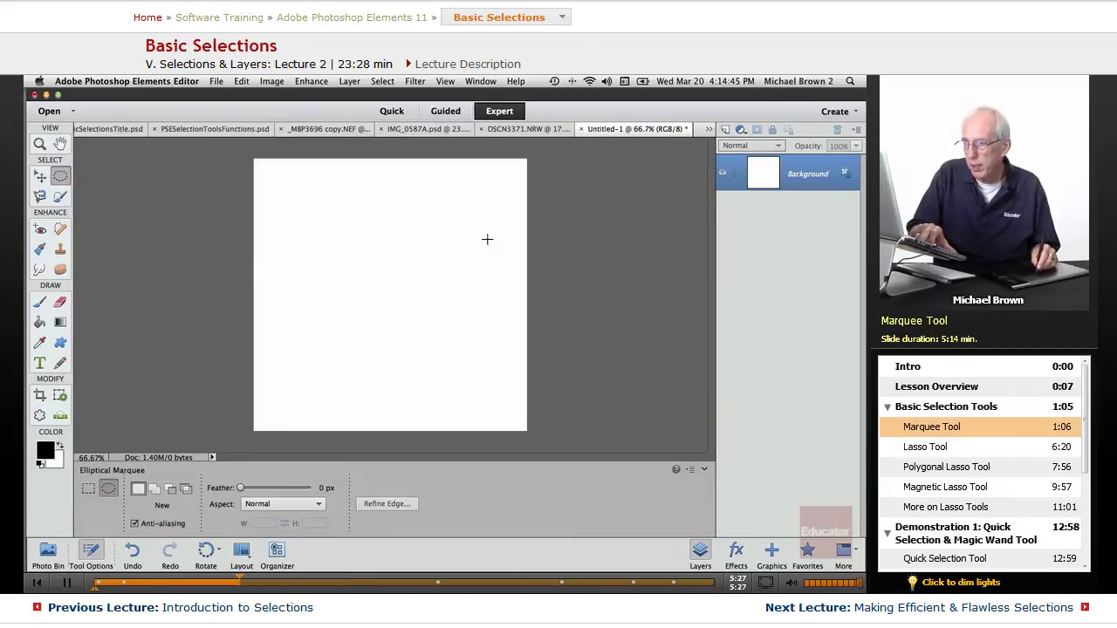
drag(489, 242, 407, 194)
click(335, 242)
click(308, 367)
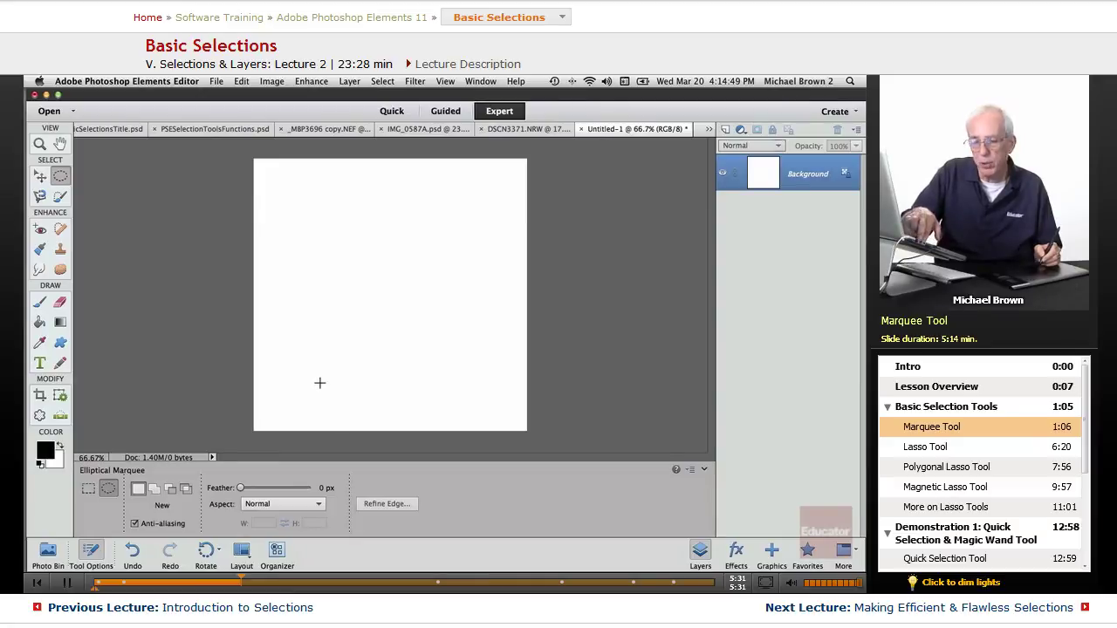
drag(384, 274, 331, 202)
click(294, 159)
drag(390, 285, 527, 356)
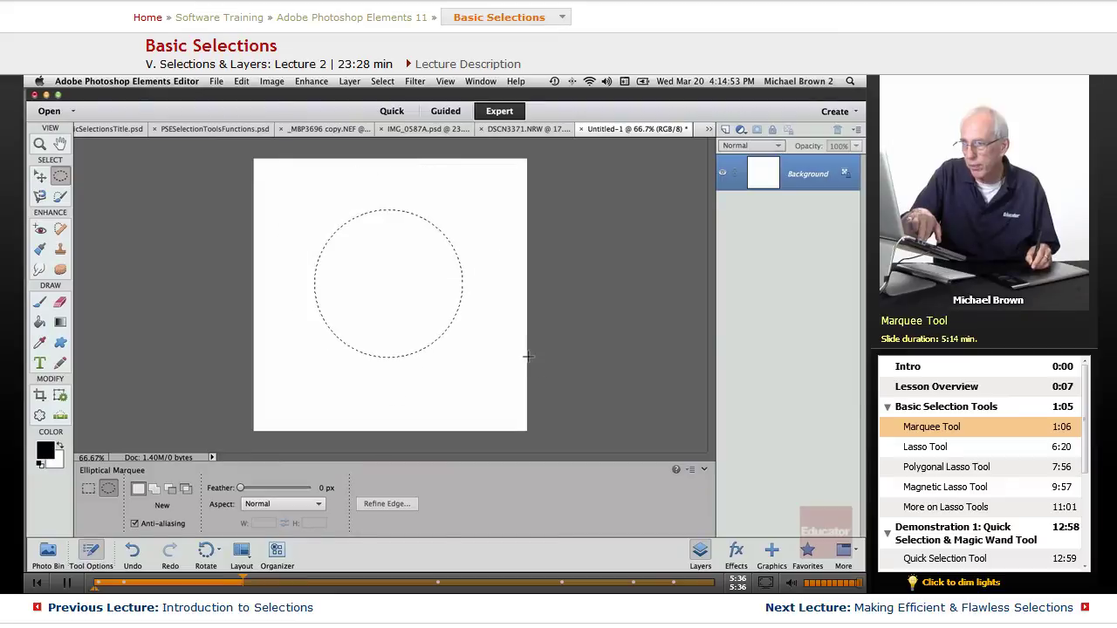
click(358, 339)
Step: Back on the Rectangular Marquee, draw and deselect a square and a rectangle
click(88, 489)
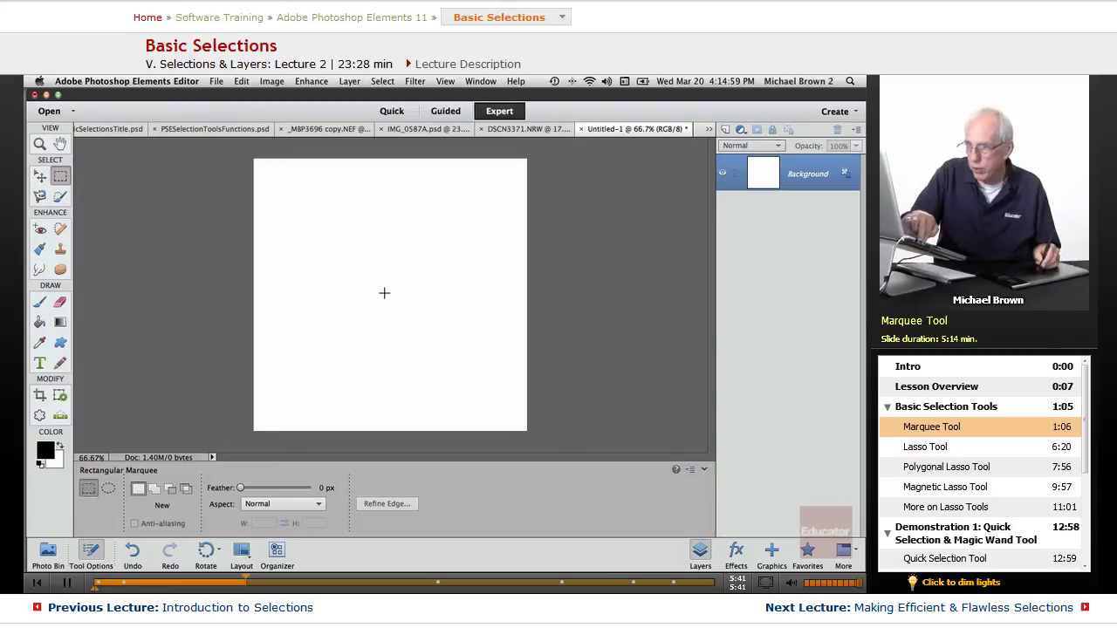
click(324, 374)
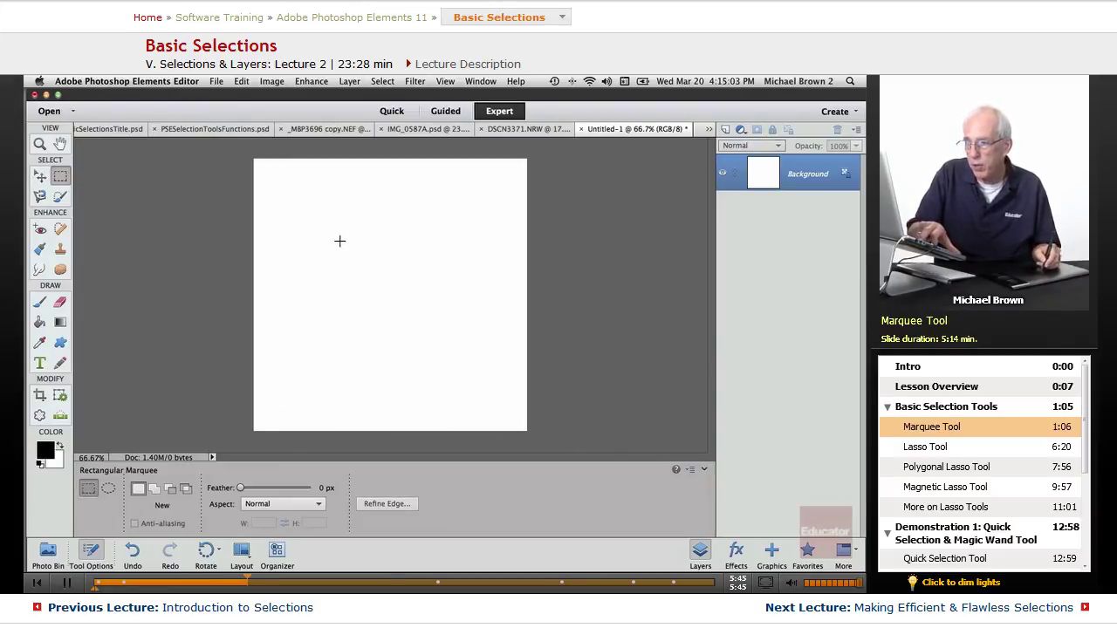
drag(342, 242, 518, 365)
key(super+d)
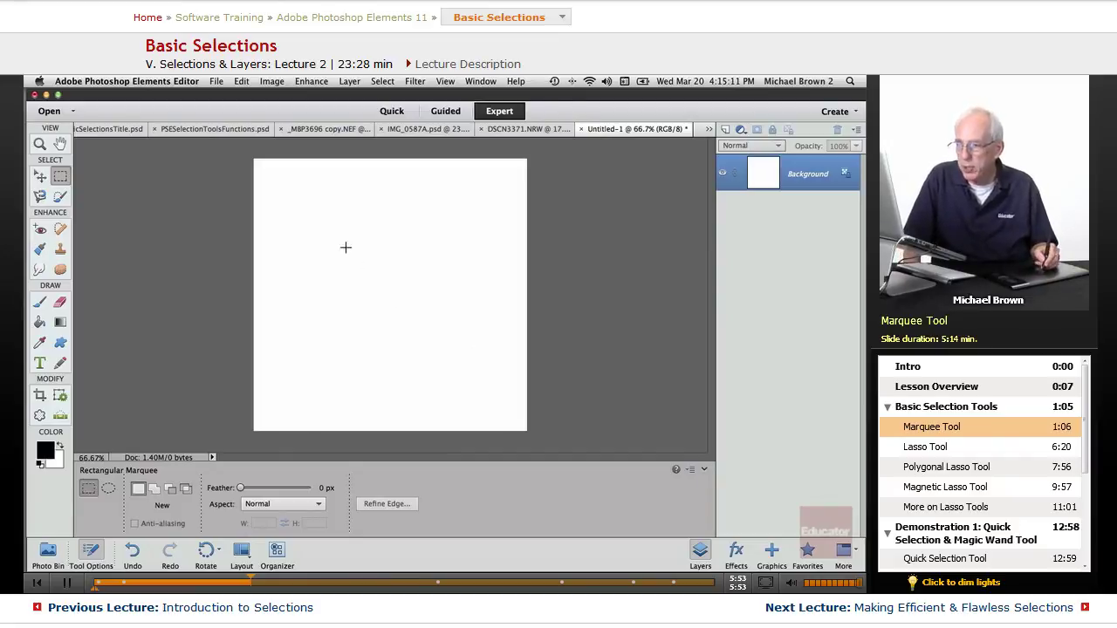
drag(327, 230, 477, 408)
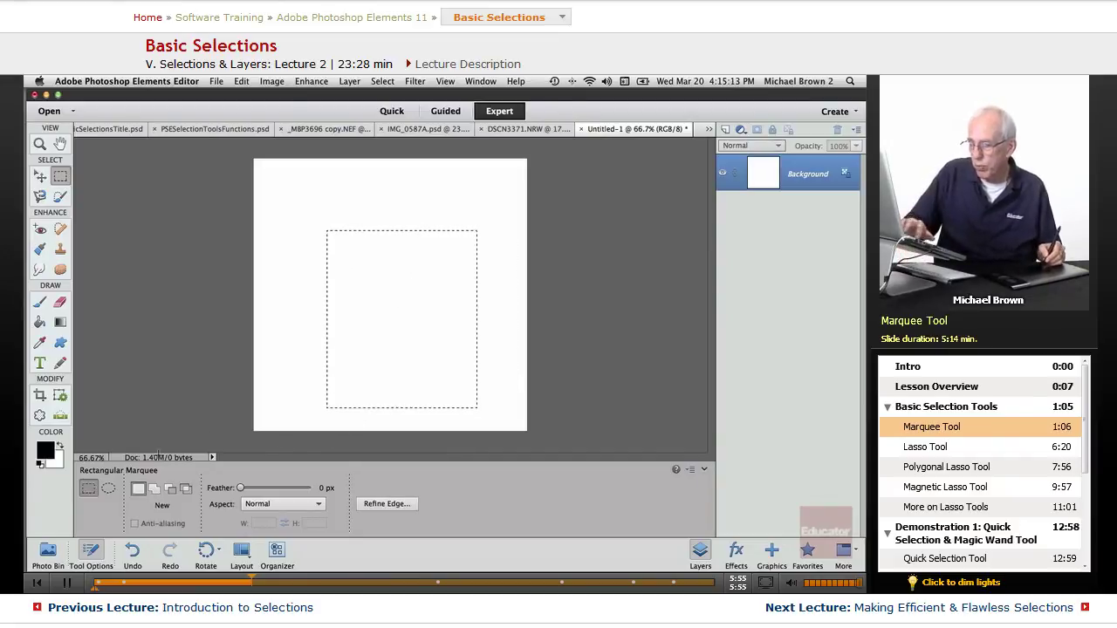
key(super+d)
Step: Switch to the Elliptical Marquee, draw one ellipse, then deselect it
click(108, 489)
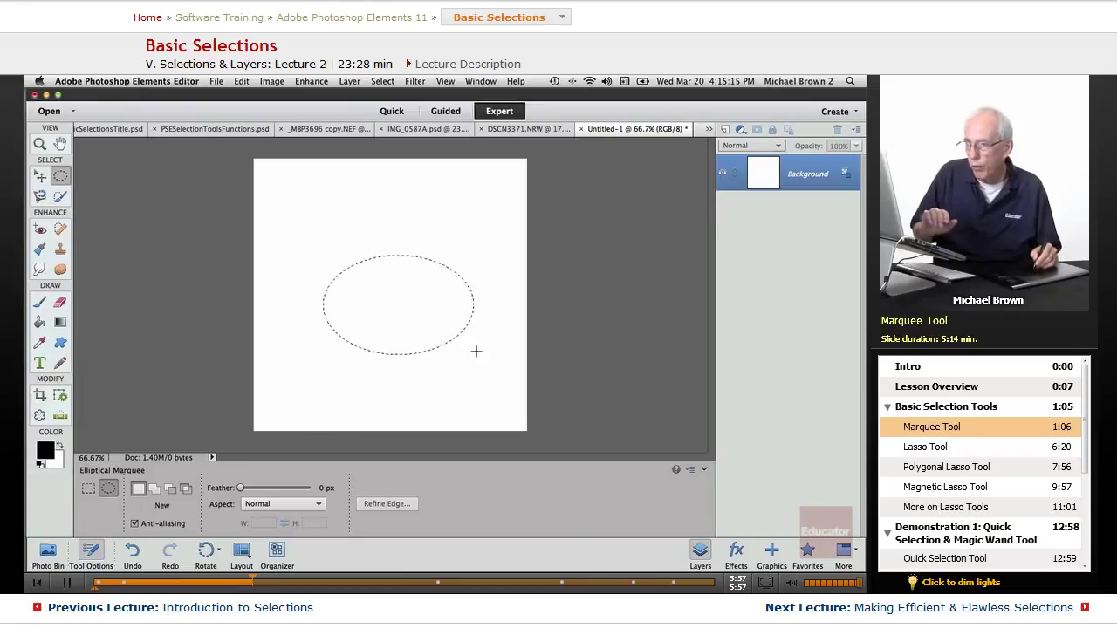
drag(476, 351, 320, 246)
key(super+d)
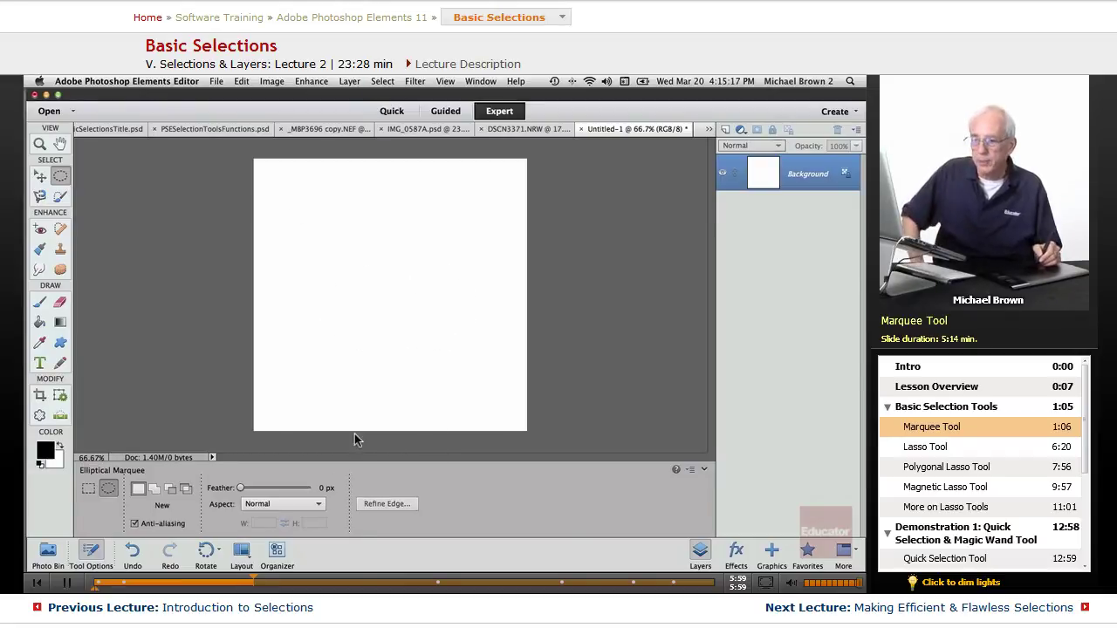